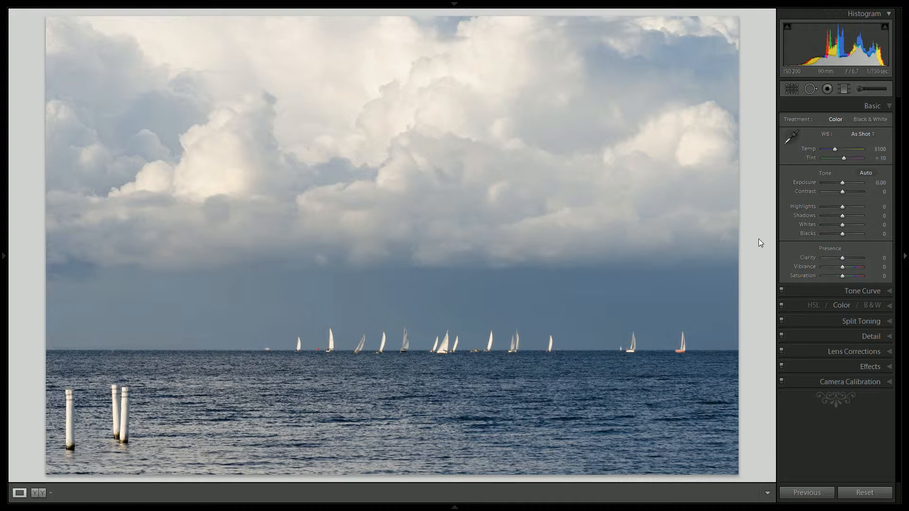
- Crop the photo to remove the wooden posts and some foreground water, keeping the sailboats and clouds, and apply the crop
click(792, 89)
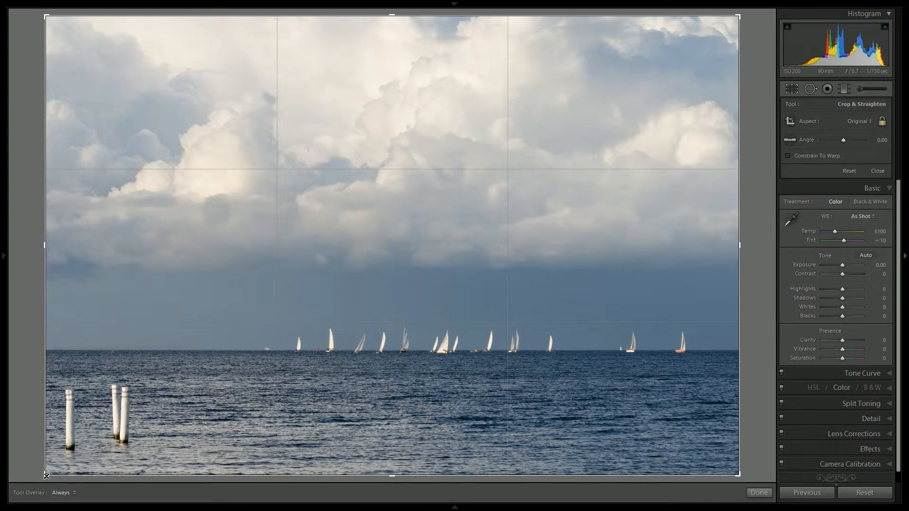
drag(45, 478, 85, 466)
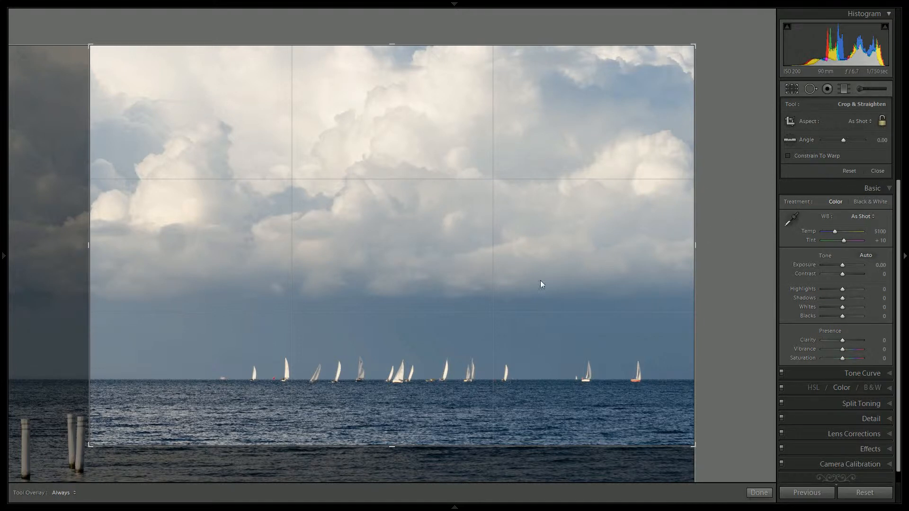
drag(394, 447, 400, 459)
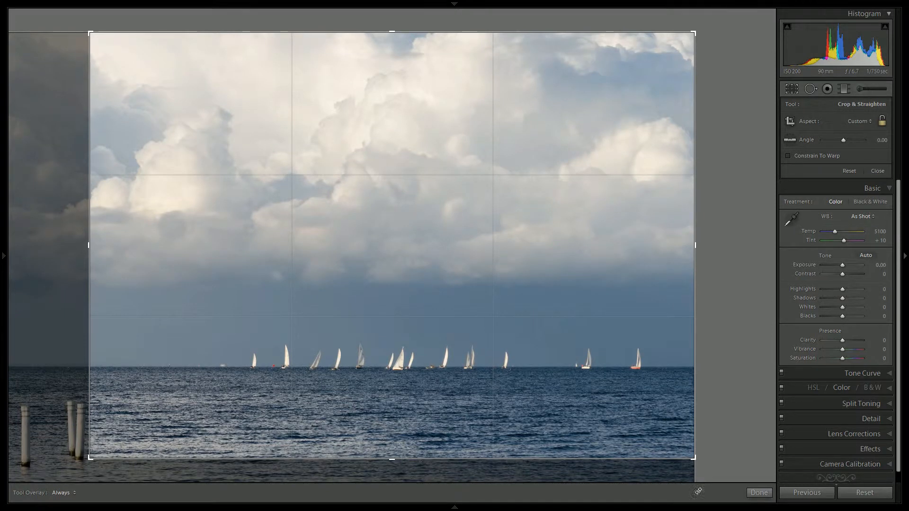
click(759, 493)
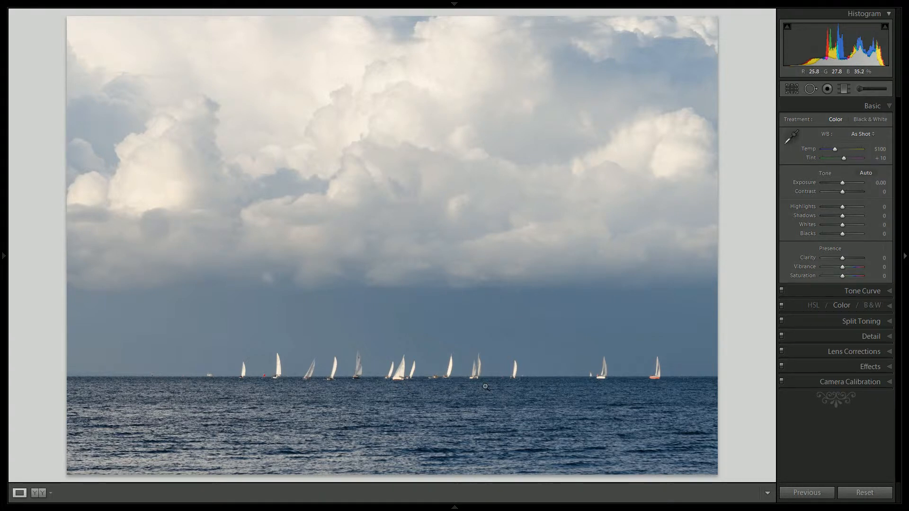
- Set the camera calibration profile to Camera Standard and return to the basic adjustments
click(854, 382)
click(850, 245)
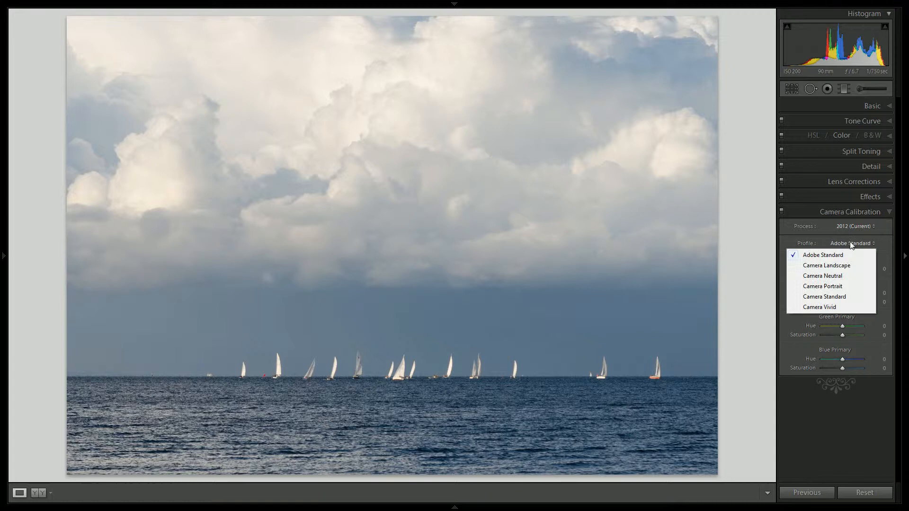
click(833, 297)
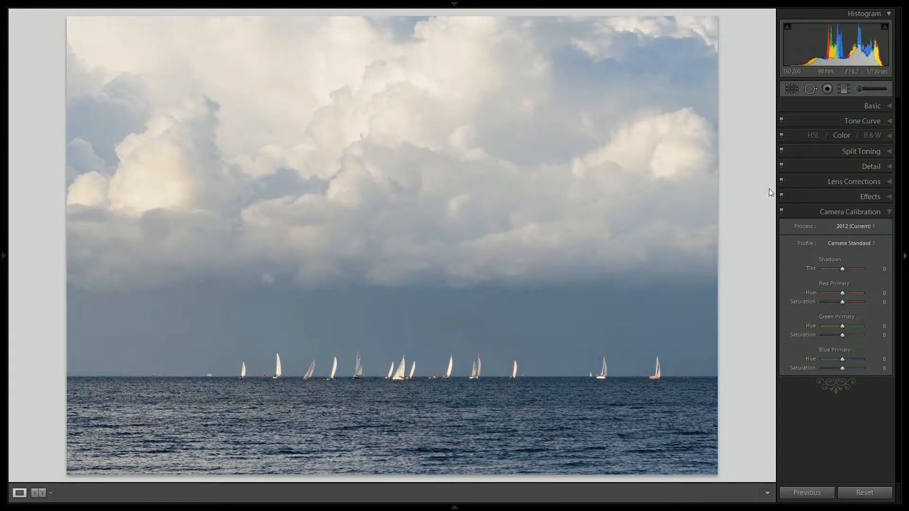
click(848, 109)
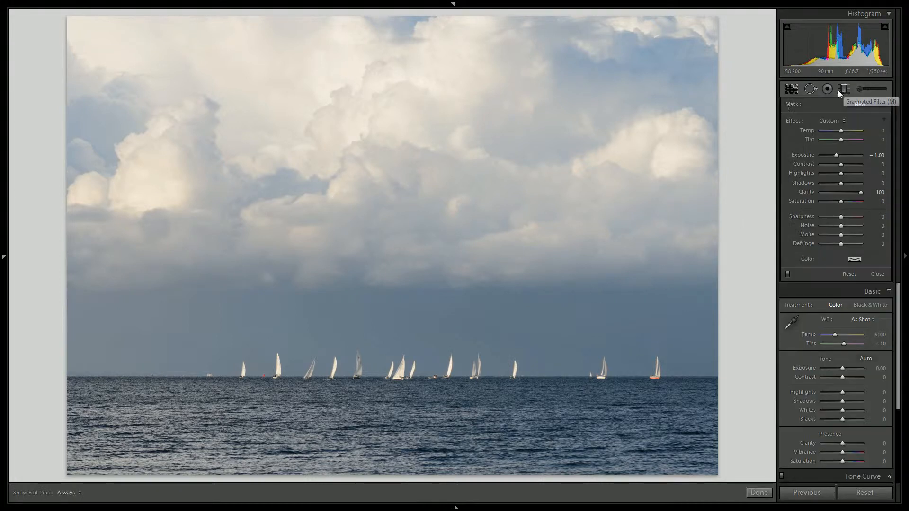
- Add a level graduated filter over the sky with Exposure −1.00 and Clarity 100, centering its midline on the horizon
click(844, 89)
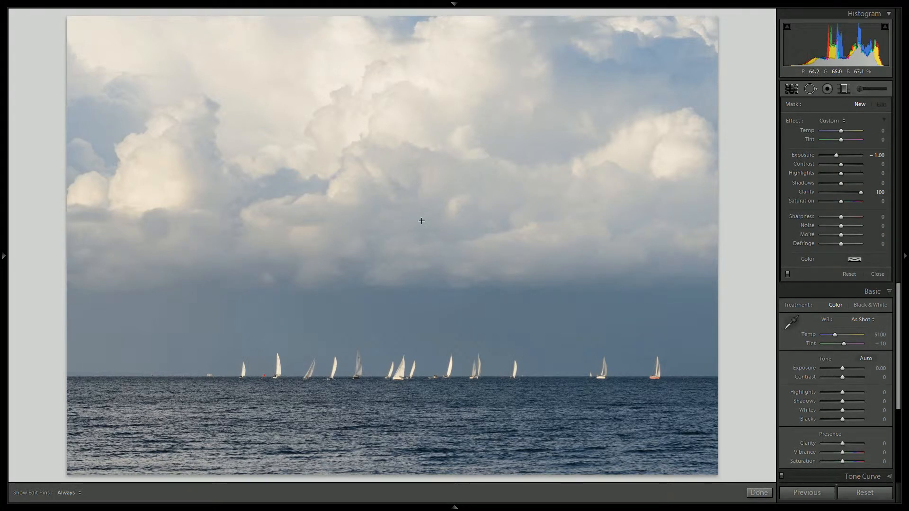
key(shift)
drag(409, 264, 405, 446)
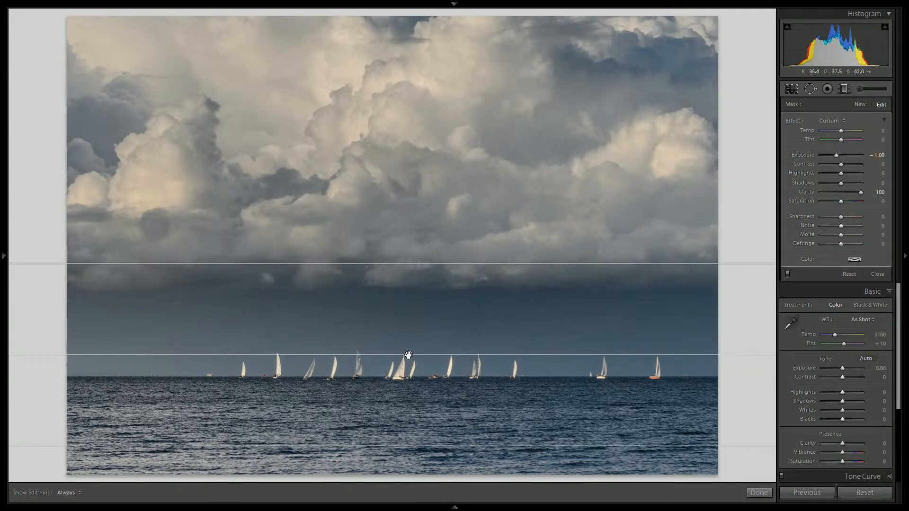
drag(408, 355, 409, 378)
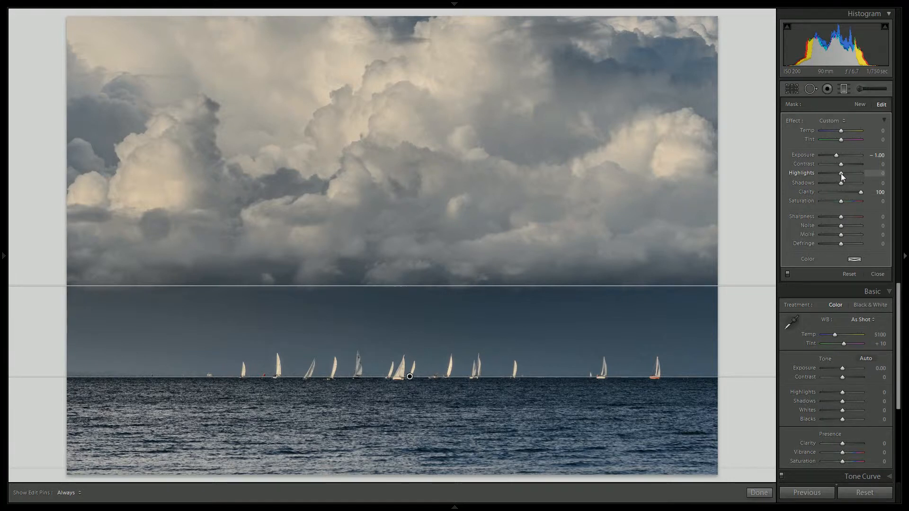
- Set the sky gradient's Highlights to 100 and Contrast to 30, and finish the filter
drag(842, 172, 874, 173)
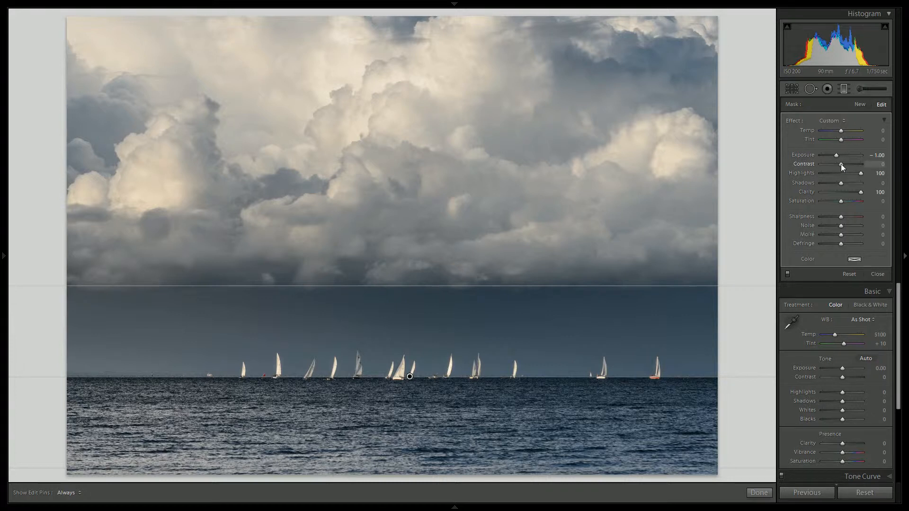
drag(840, 163, 846, 166)
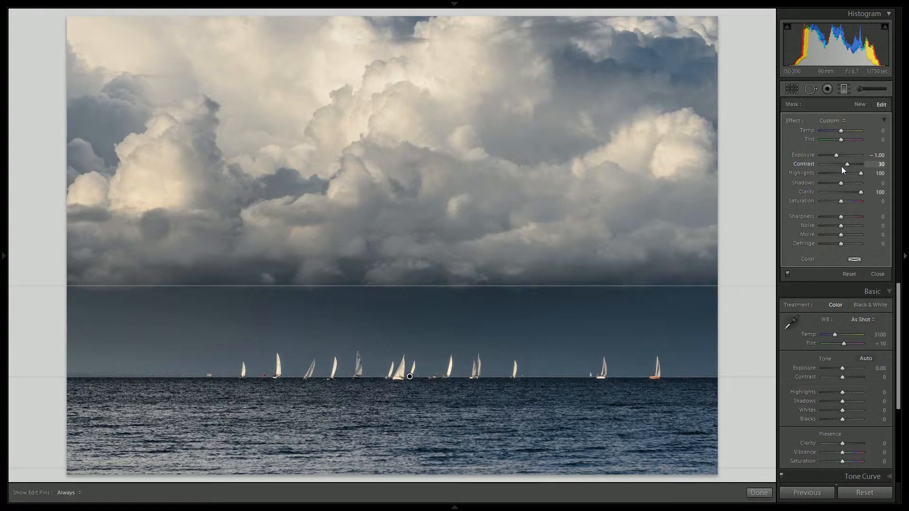
click(759, 493)
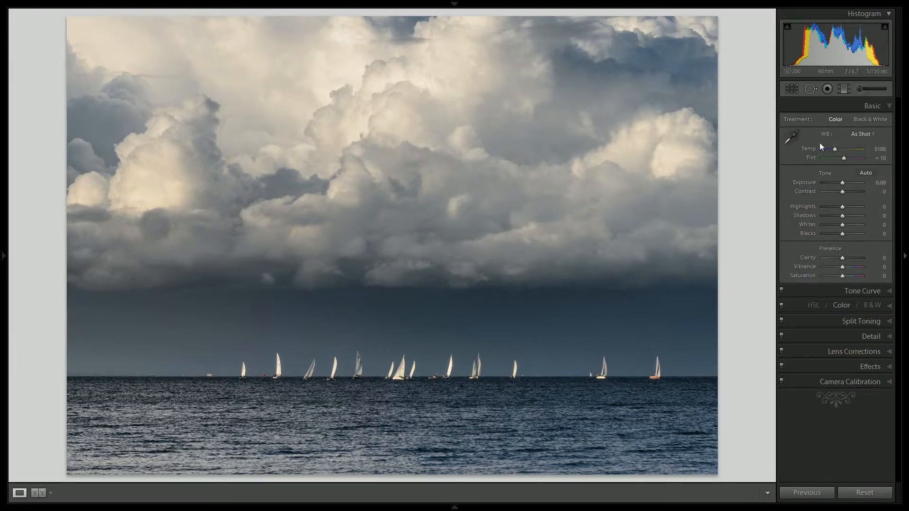
- Add a second, narrower graduated filter across the lower edge of the clouds and set its Exposure to 0.50
click(844, 88)
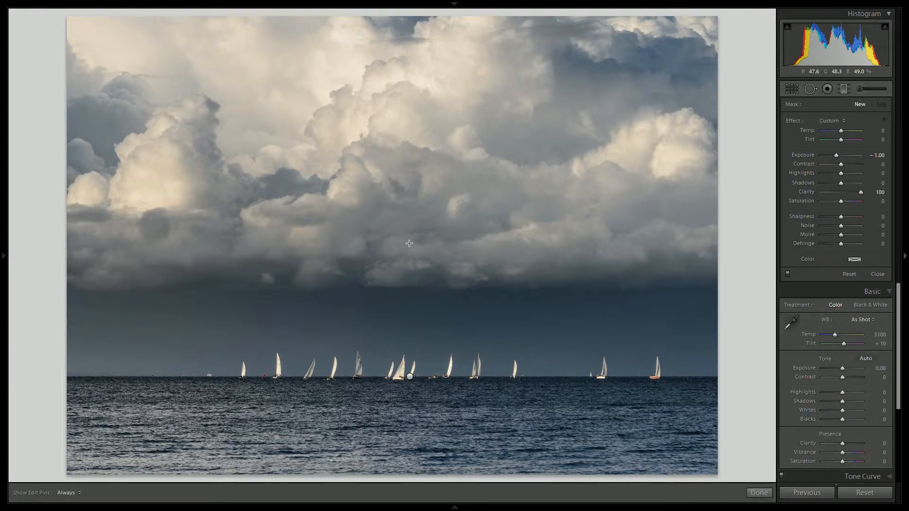
drag(405, 241, 406, 299)
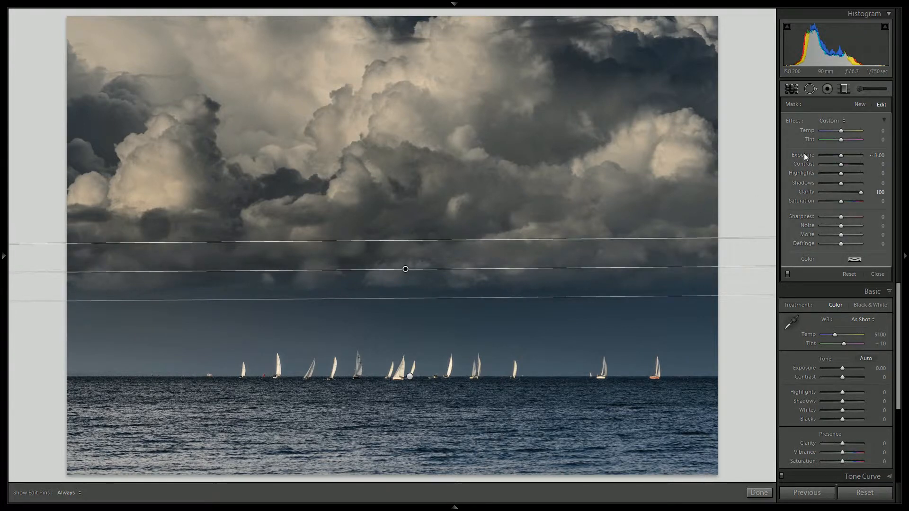
double_click(804, 154)
click(842, 156)
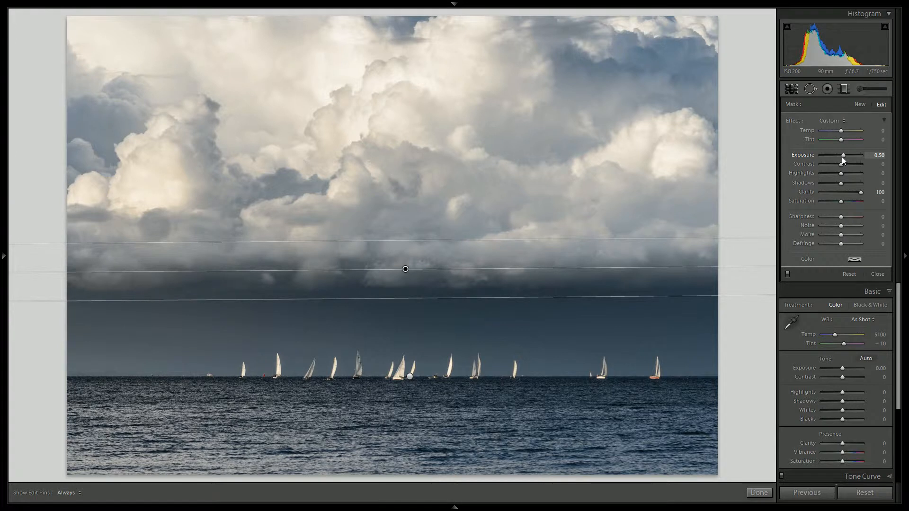
- Set the cloud gradient's Highlights to 100 and Shadows to −100, slightly adjust its upper boundary line, and finish the filter
click(841, 173)
drag(850, 174, 870, 174)
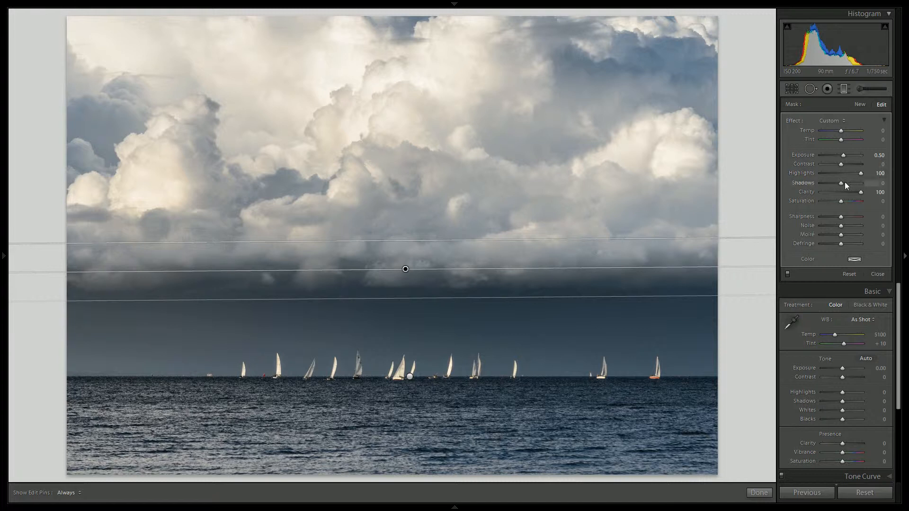
drag(839, 182, 793, 183)
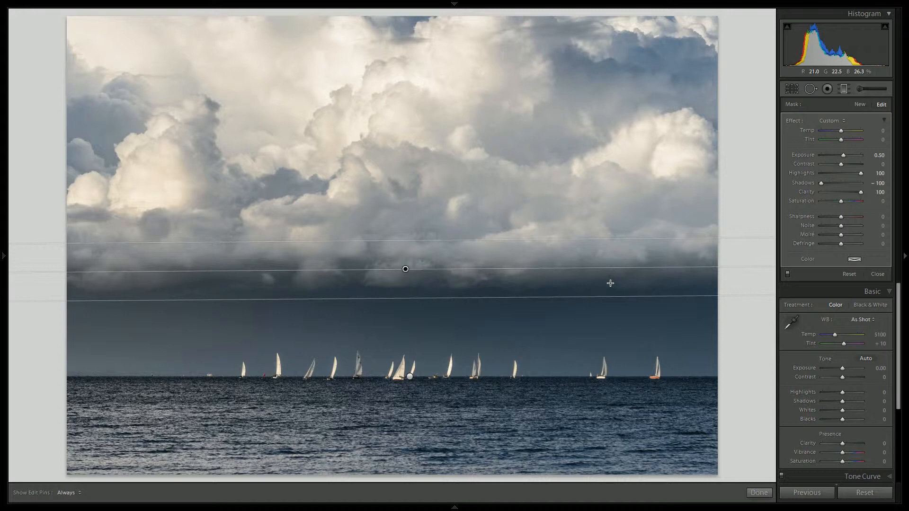
drag(586, 240, 586, 248)
click(758, 494)
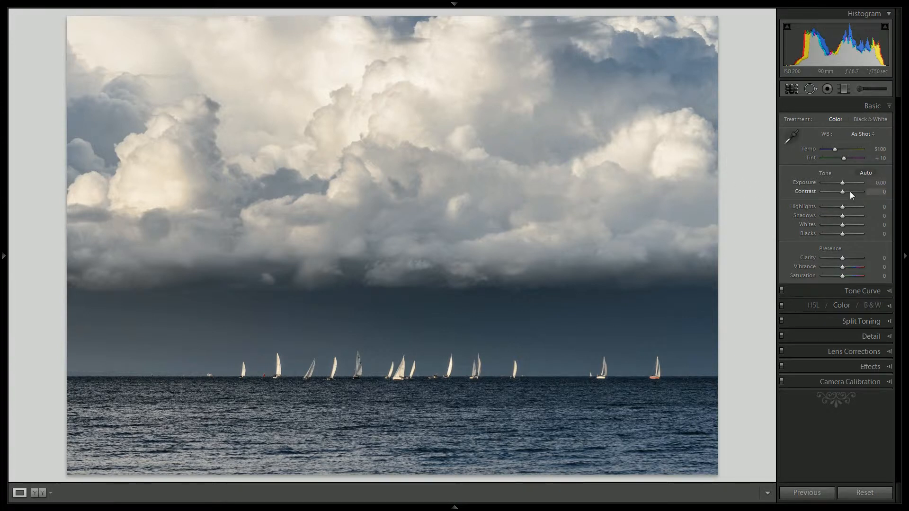
- Raise the photo's overall Contrast to +50
key(Up)
key(Up)
key(Up)
key(Up)
key(Up)
key(Up)
key(Up)
key(Up)
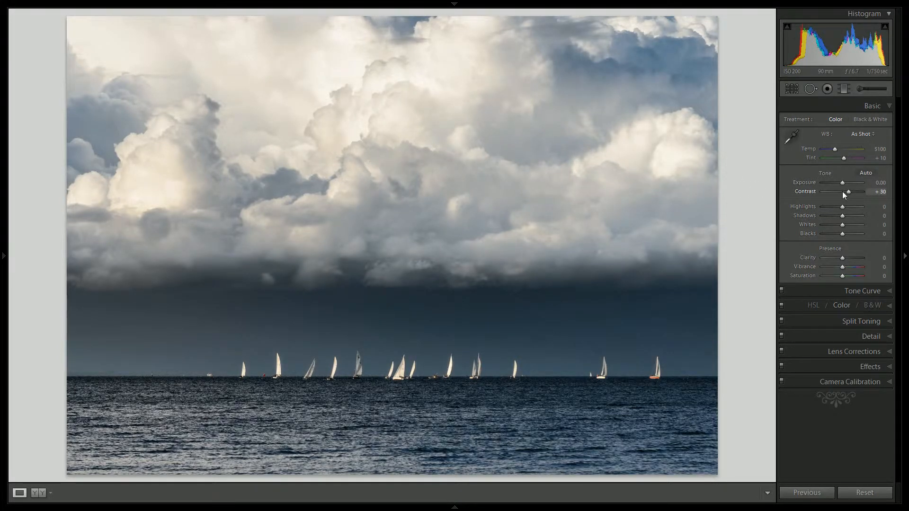
key(Up)
key(Up)
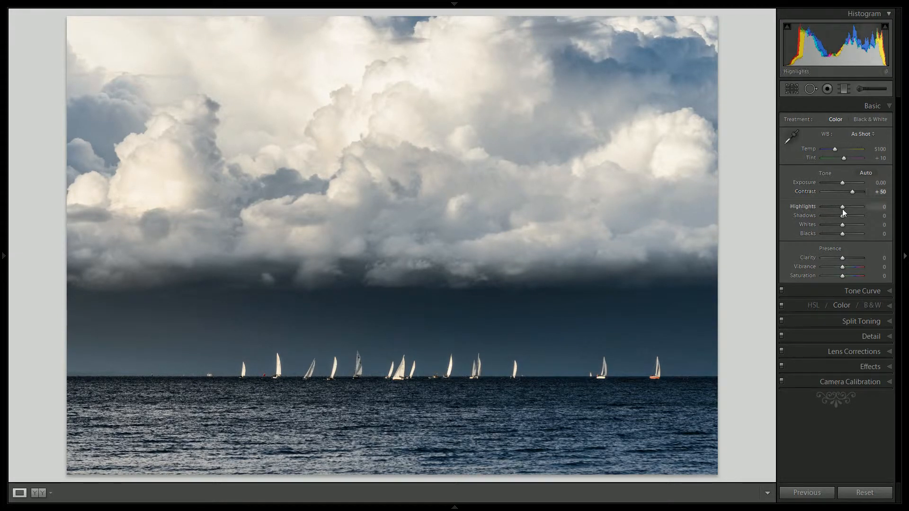
- Set the photo's overall Highlights to −100, Shadows to +20 and Blacks to −30
drag(843, 207, 815, 206)
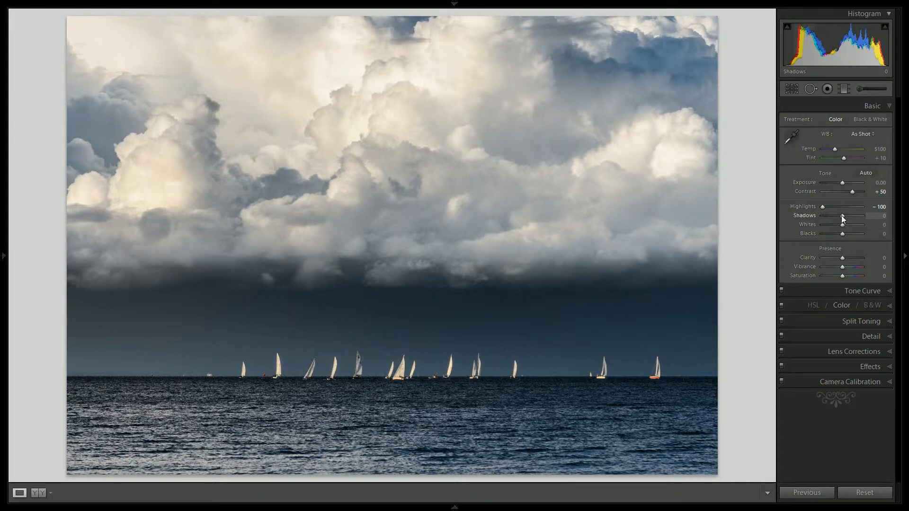
key(shift+Up)
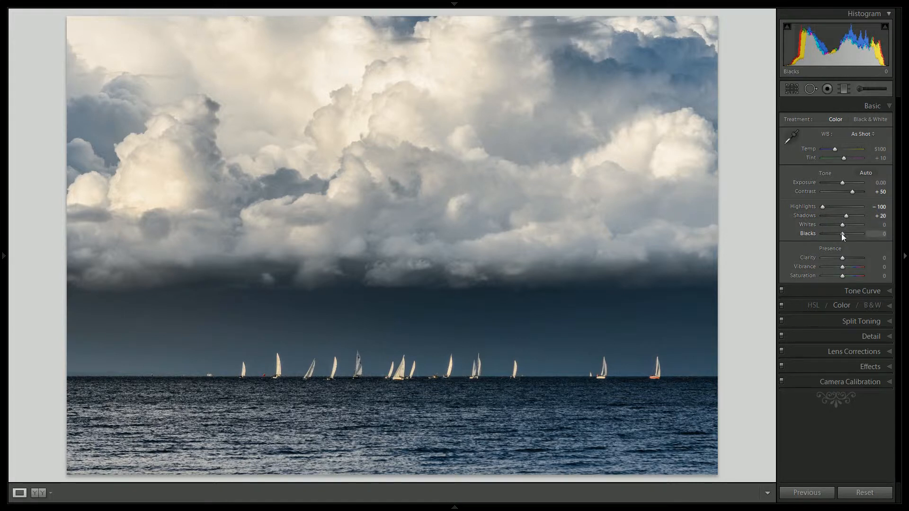
key(Down)
key(Down)
key(Down)
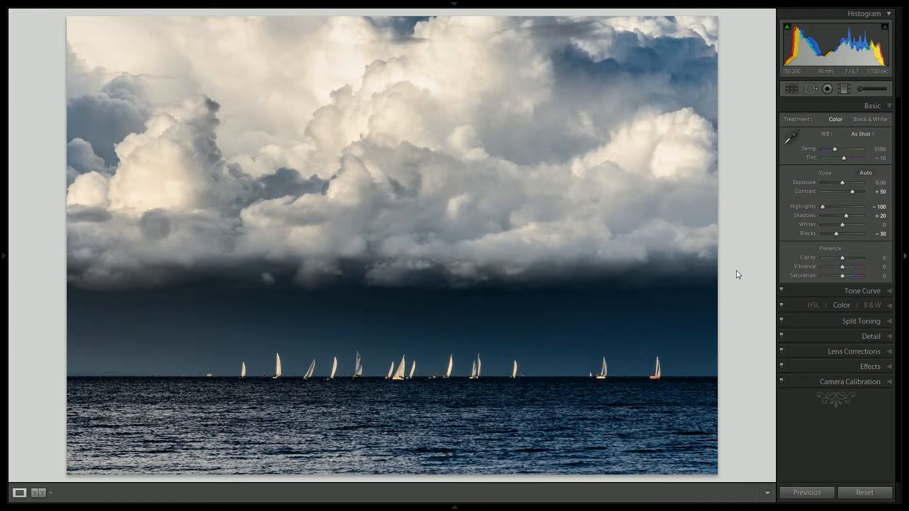
- Increase the photo's overall Clarity to +62 and Vibrance to +20
key(Up)
key(Up)
key(Up)
key(Up)
key(Up)
key(Up)
key(Up)
key(Up)
key(Up)
key(Up)
key(Up)
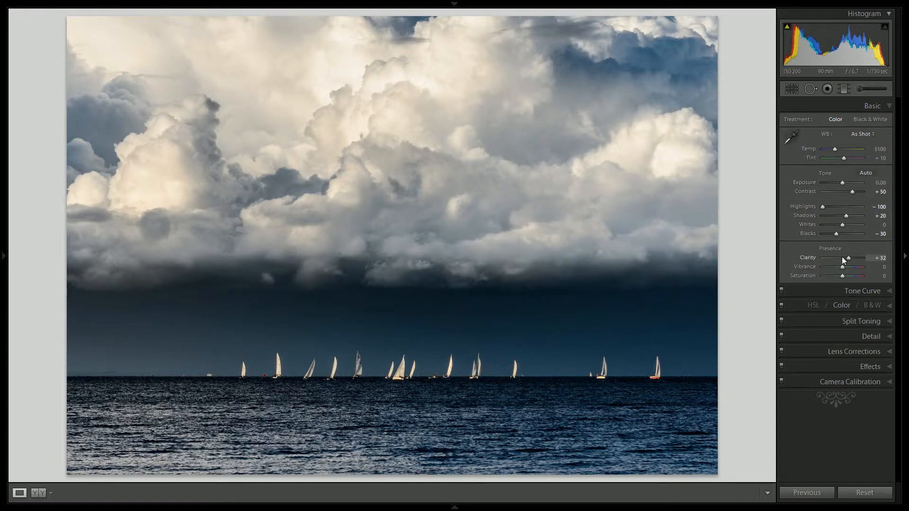
key(Up)
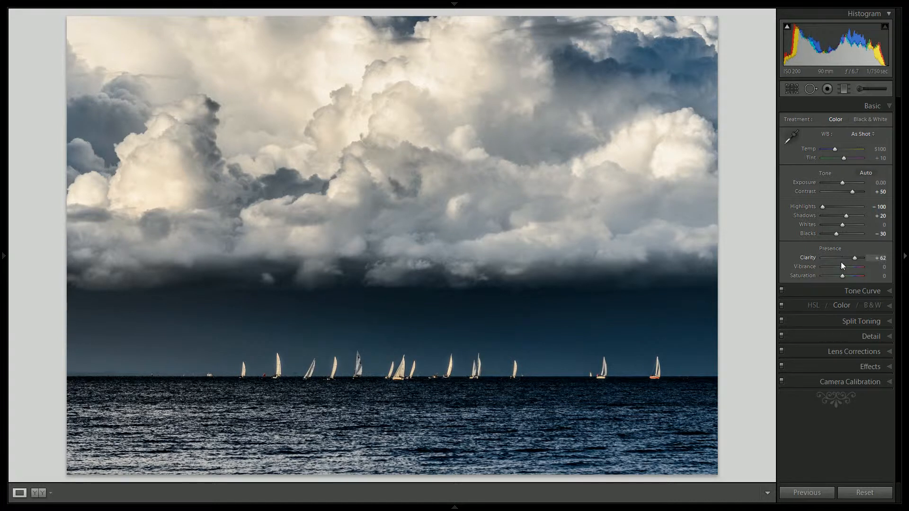
key(Up)
key(Up)
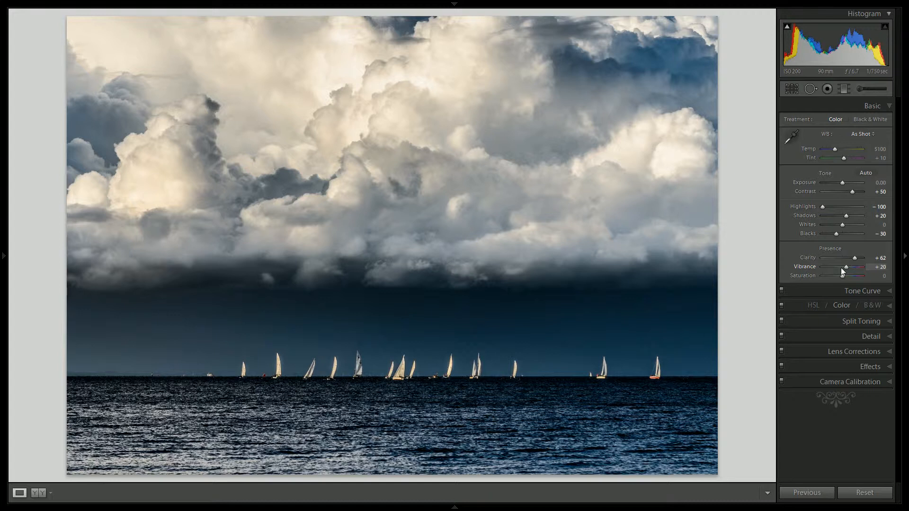
- Set the sharpening Amount to 50
click(847, 336)
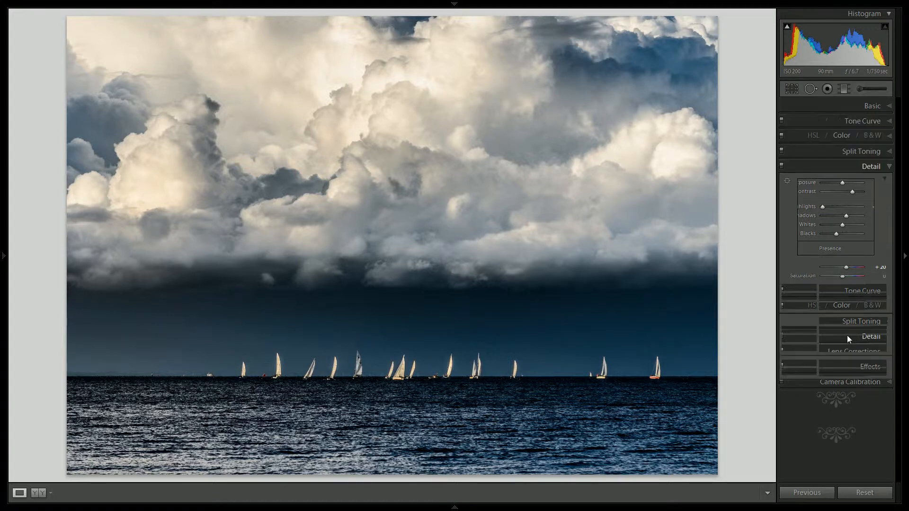
click(883, 281)
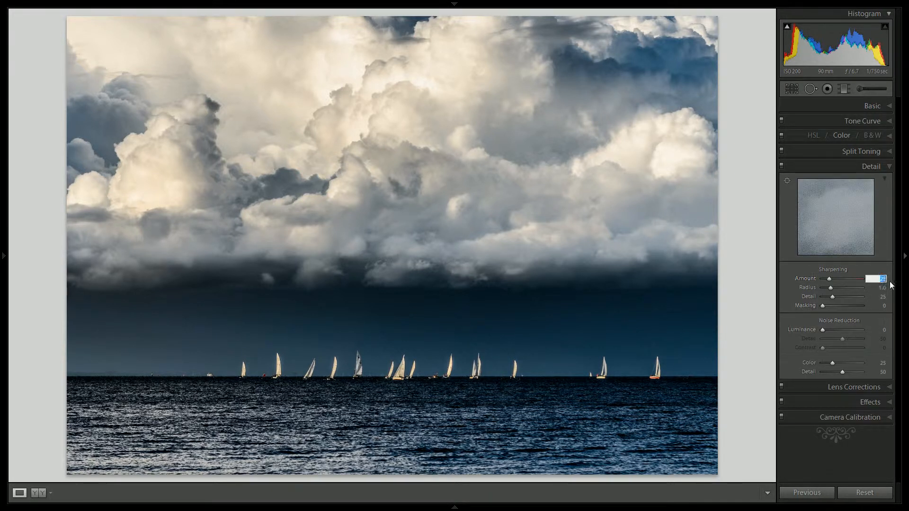
text(50)
key(Return)
- Set the sharpening Masking to 80, checking the sky above the sailboats up close before and after the change
click(535, 327)
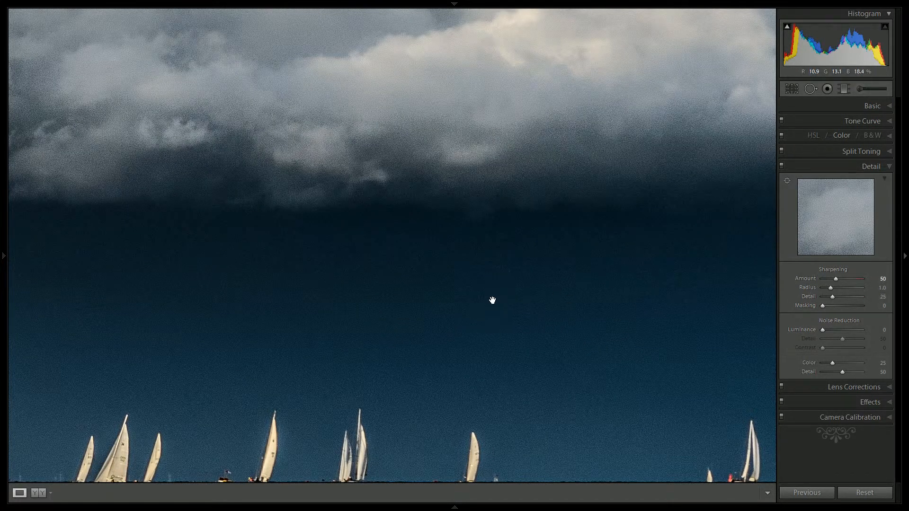
click(443, 331)
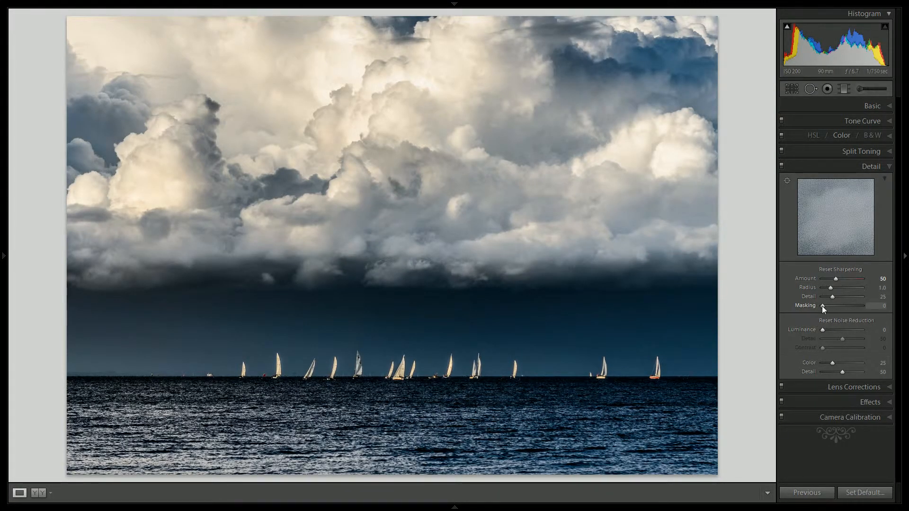
drag(821, 306, 854, 305)
click(540, 330)
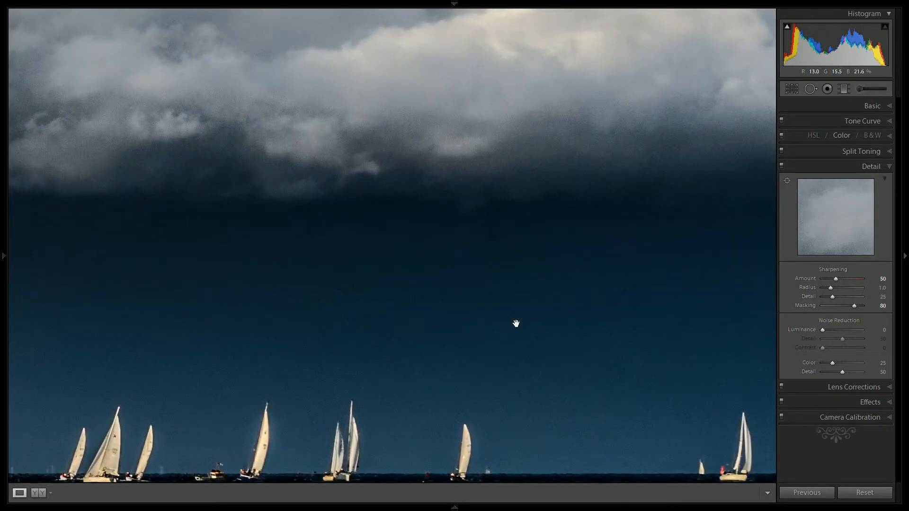
click(556, 330)
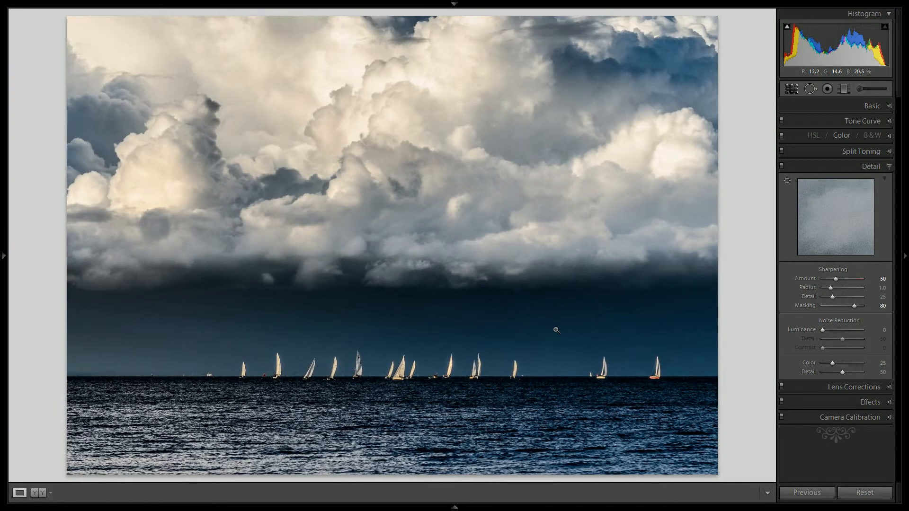
- Set the Luminance noise reduction to 10
click(884, 329)
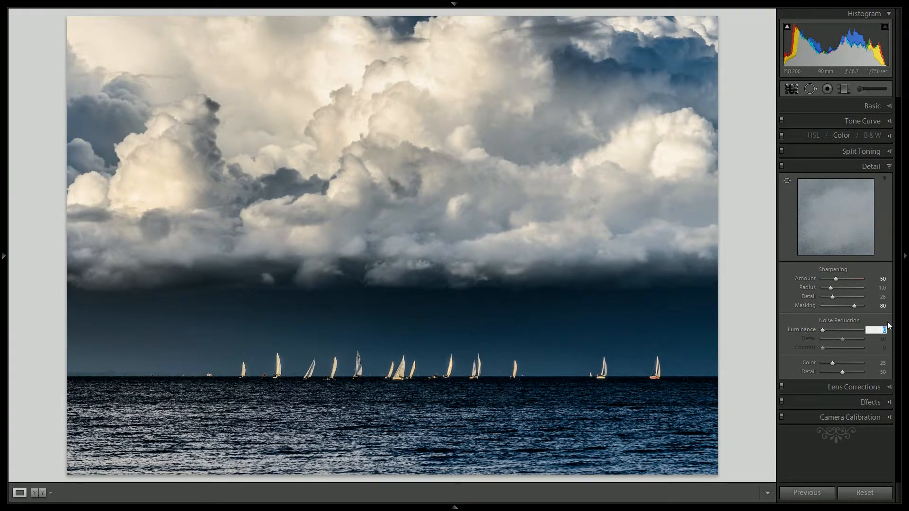
text(10)
key(Return)
- Add a post-crop vignette with Amount -10 and Feather 100
click(848, 404)
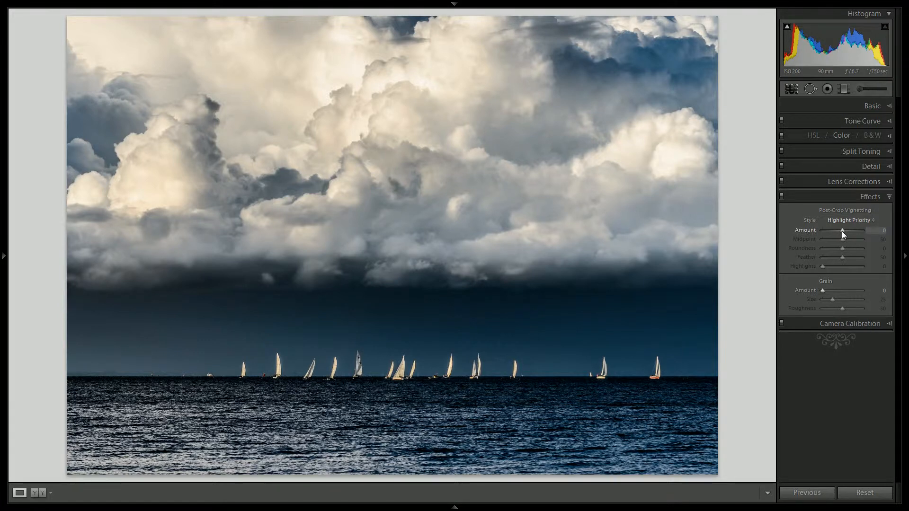
key(Down)
key(Down)
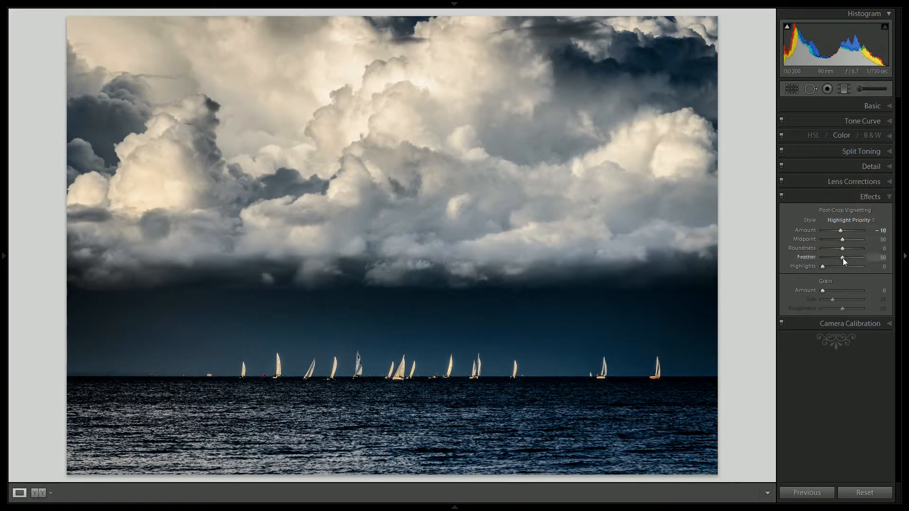
drag(842, 257, 863, 257)
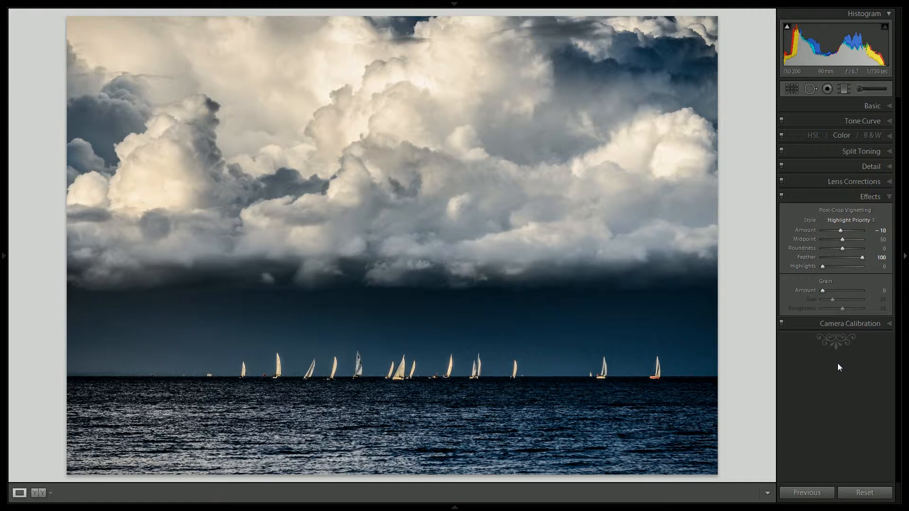
- Cool the whole photo's white balance to Temp 4600 and reset its Tint to 0
click(841, 105)
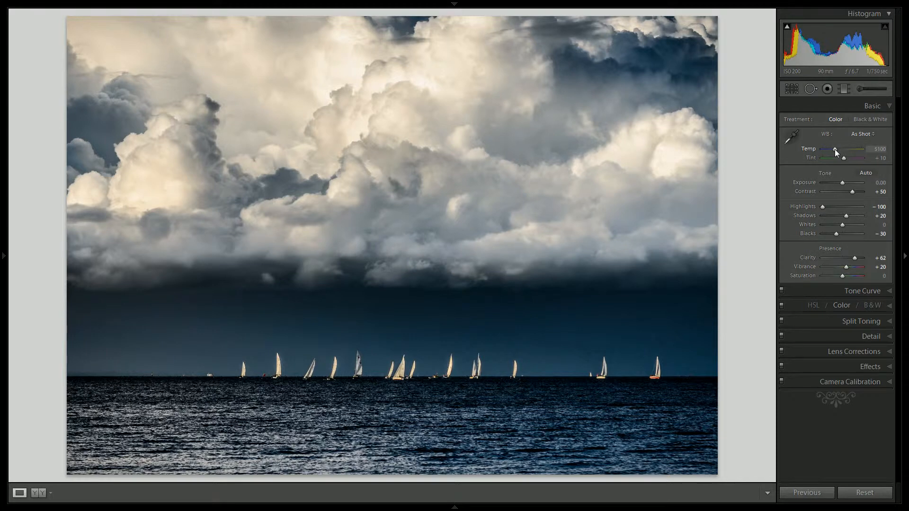
key(Down)
key(Down)
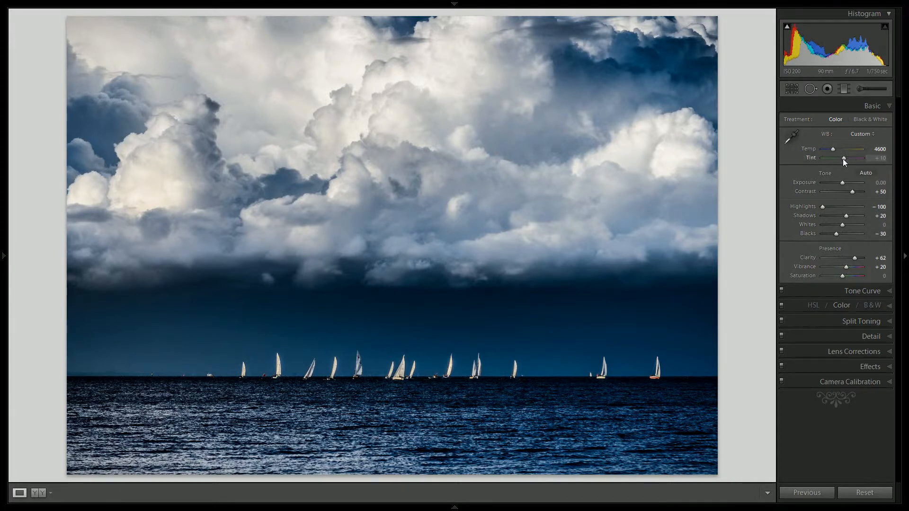
double_click(842, 159)
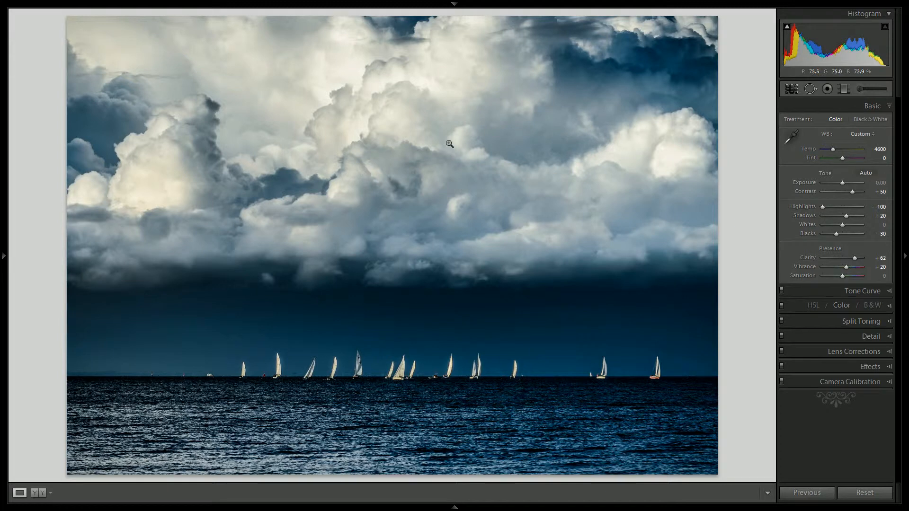
- Warm the clouds by setting Temp to 20 on the existing graduated filter at the cloud base
click(843, 89)
click(405, 273)
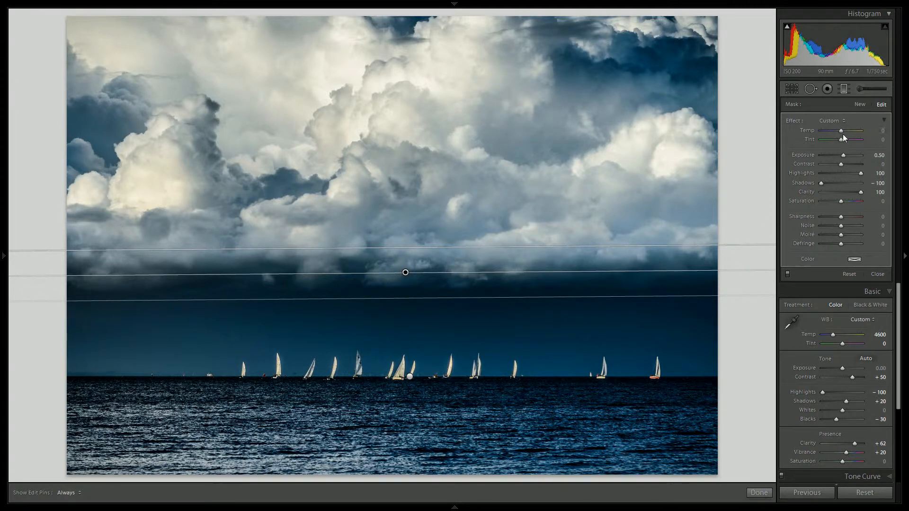
drag(841, 132, 841, 131)
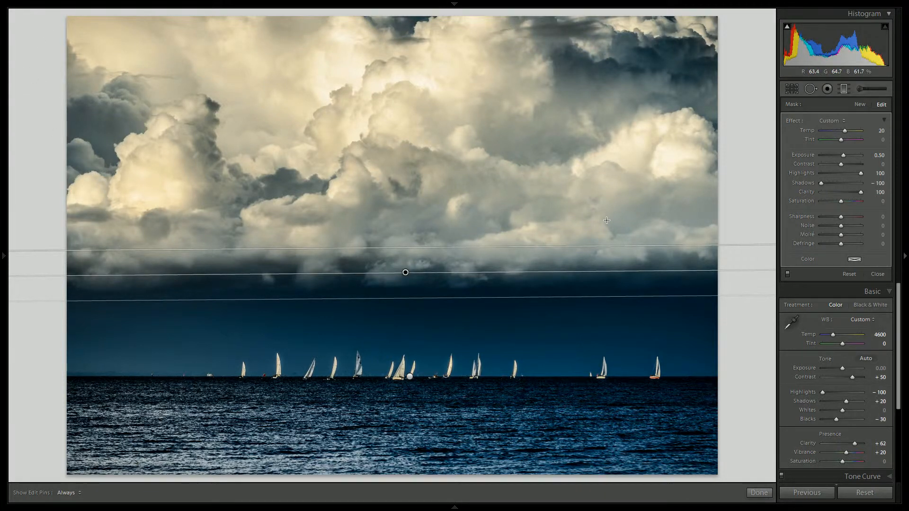
click(759, 492)
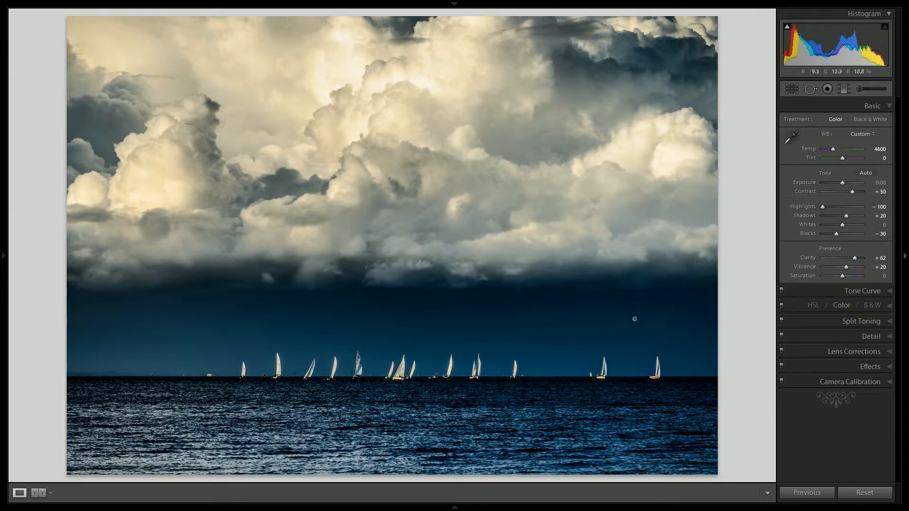
- Add a vertical graduated filter fading from the photo's left side toward its middle, with Exposure and Clarity reset to 0
click(844, 89)
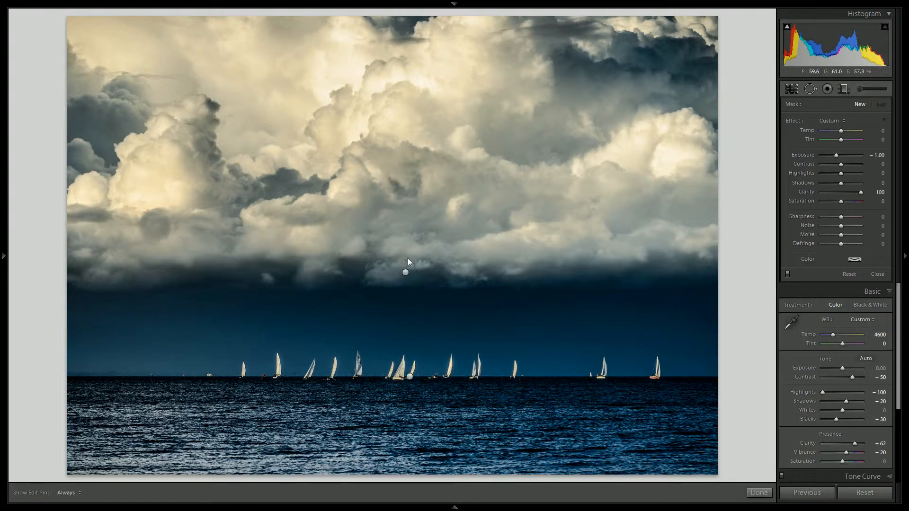
drag(195, 321, 367, 325)
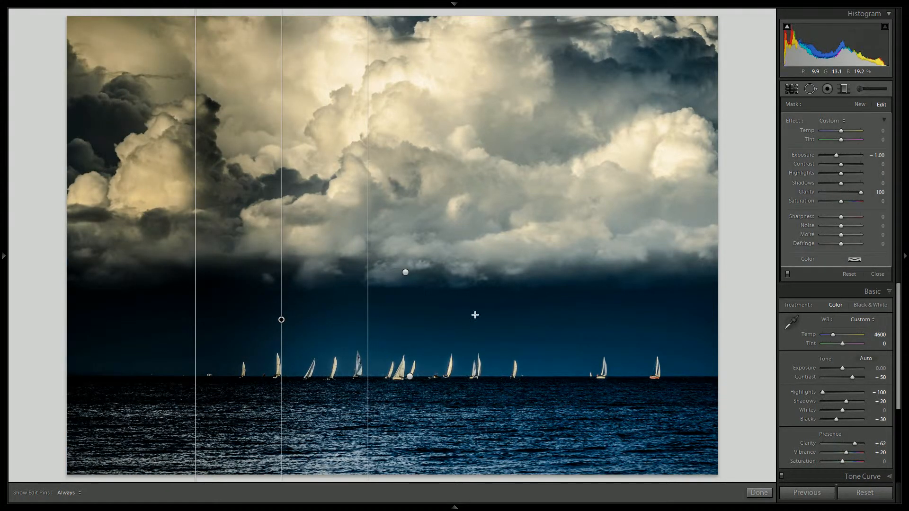
double_click(803, 155)
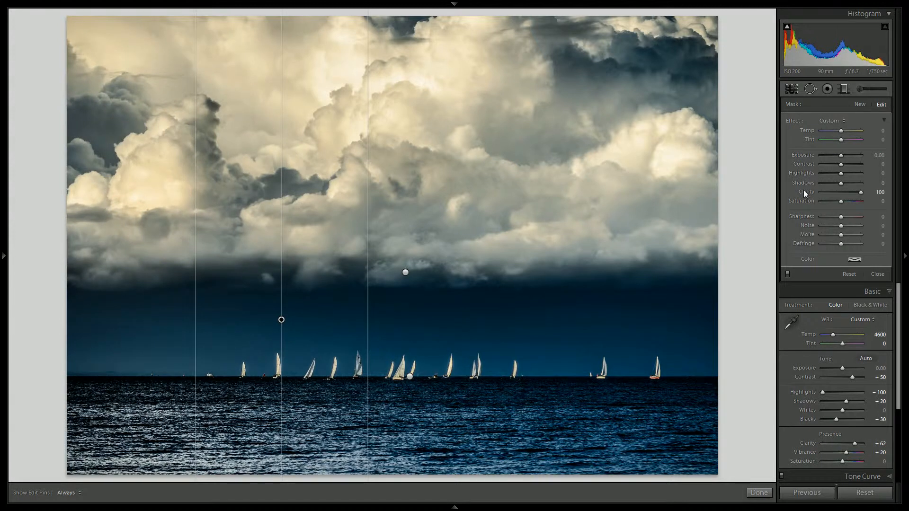
double_click(803, 190)
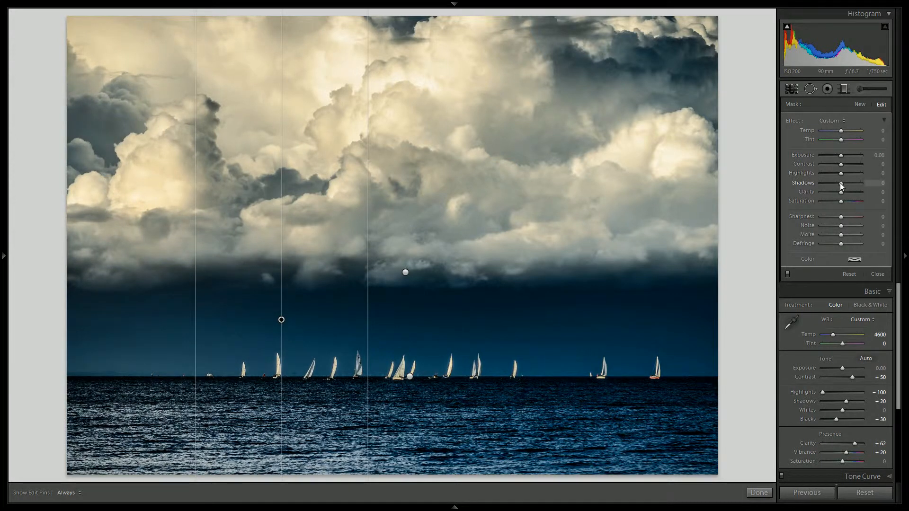
- Set the left-side graduated filter's Shadows to -20 and Temp to -5, and finish editing it
key(Down)
key(Down)
key(Down)
key(Down)
key(Down)
key(Down)
key(Down)
key(Down)
key(Down)
key(Down)
key(Down)
key(Down)
key(Down)
key(Down)
key(Down)
key(Down)
key(Down)
key(Down)
key(Down)
key(Down)
key(Down)
key(Down)
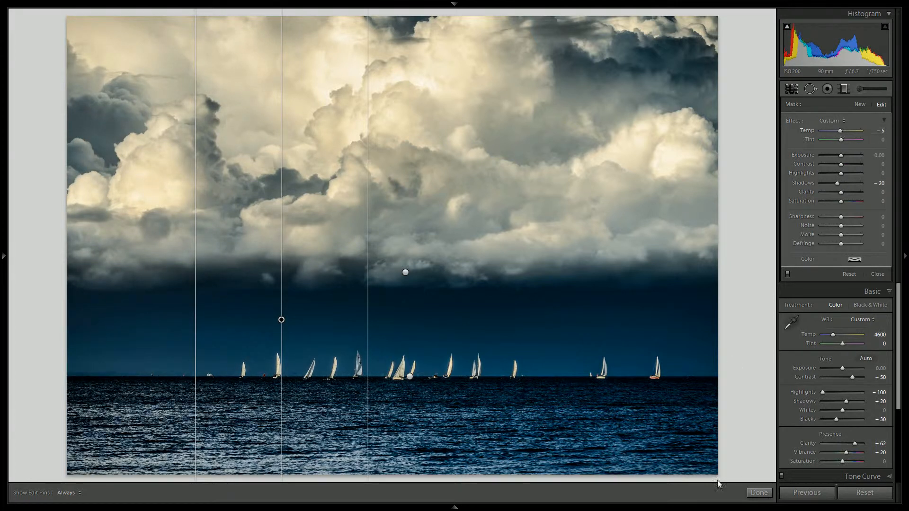
click(766, 493)
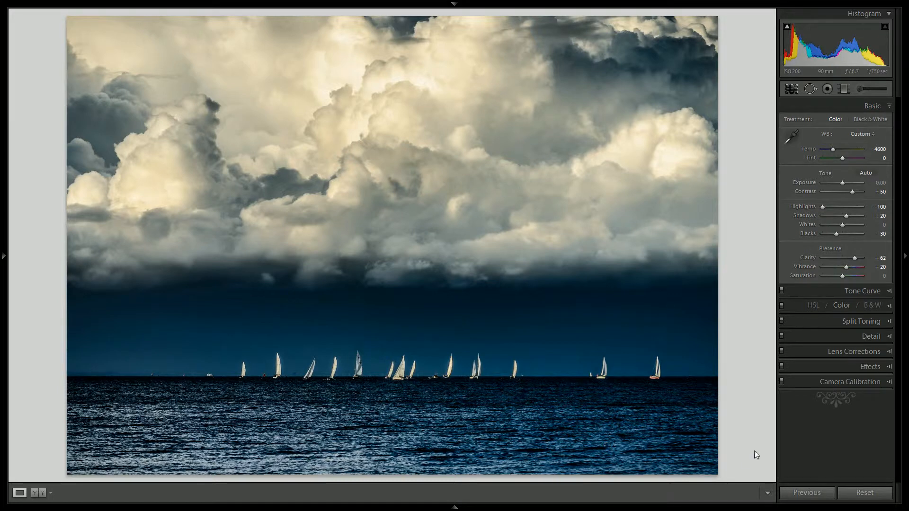
- Inspect the dark sky up close and prepare an adjustment brush with Exposure and Clarity at 0 and Noise at 50
click(553, 331)
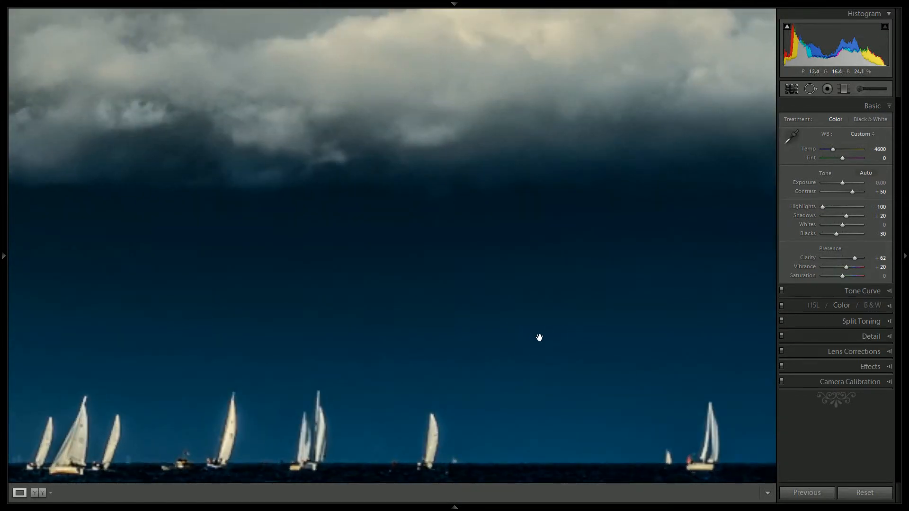
click(577, 326)
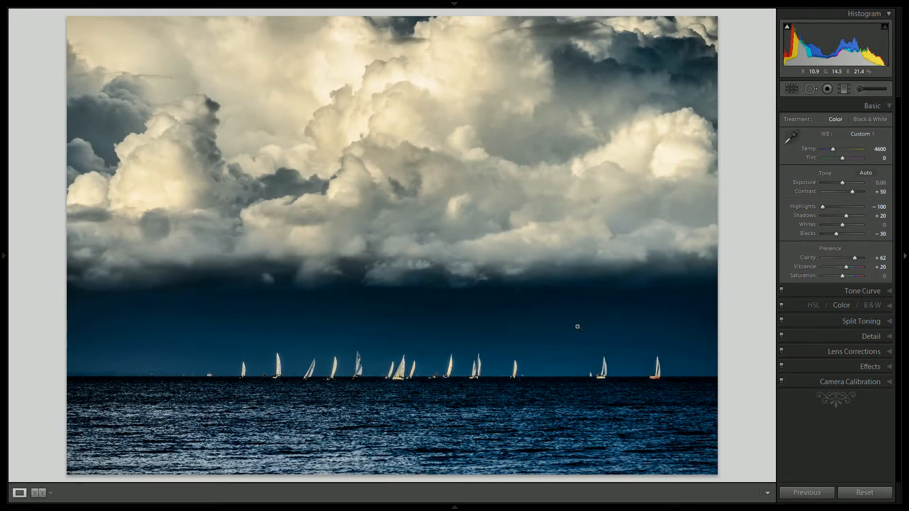
click(859, 88)
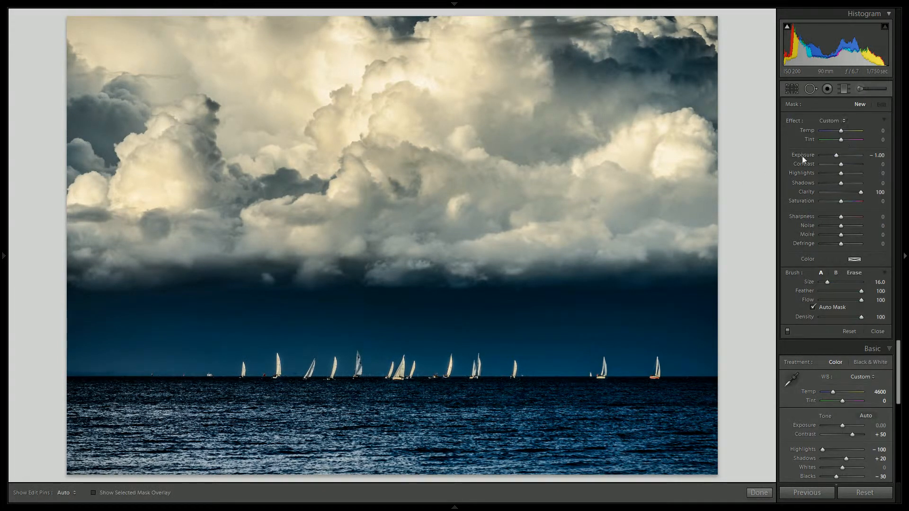
double_click(802, 156)
double_click(808, 192)
drag(841, 227, 850, 227)
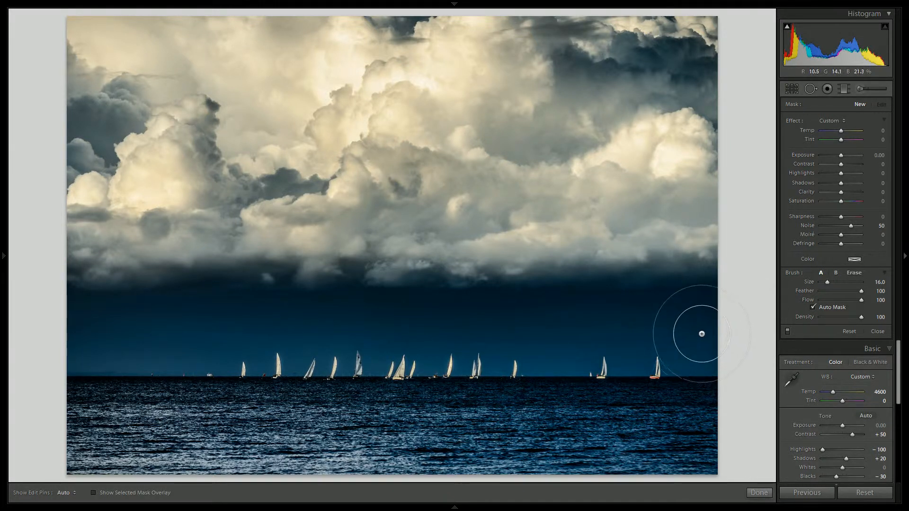
- Paint the noise reduction across the dark sky above the sailboats with edit pins hidden, and check the sky up close
key(h)
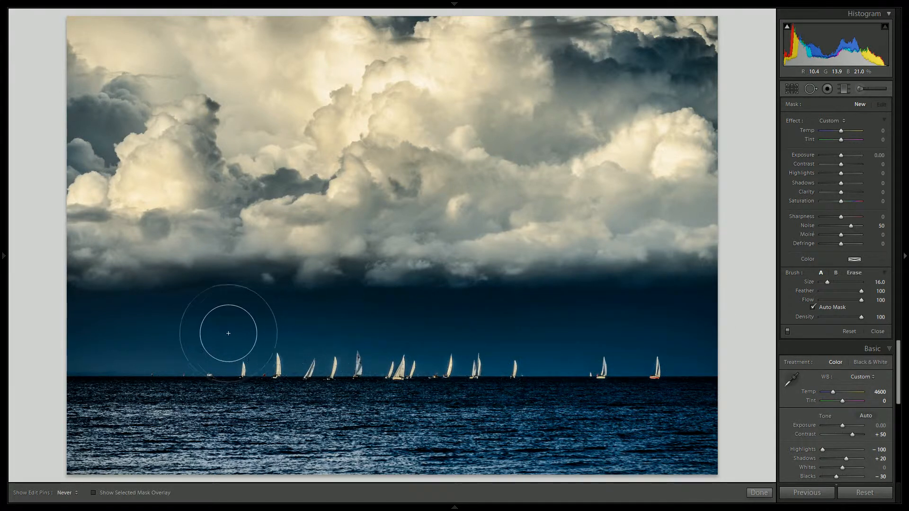
drag(151, 332, 71, 335)
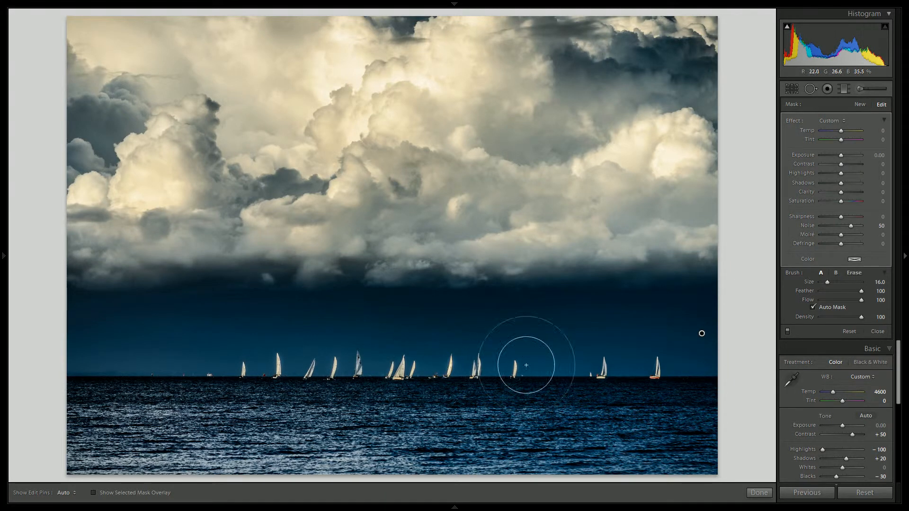
key(space)
click(556, 336)
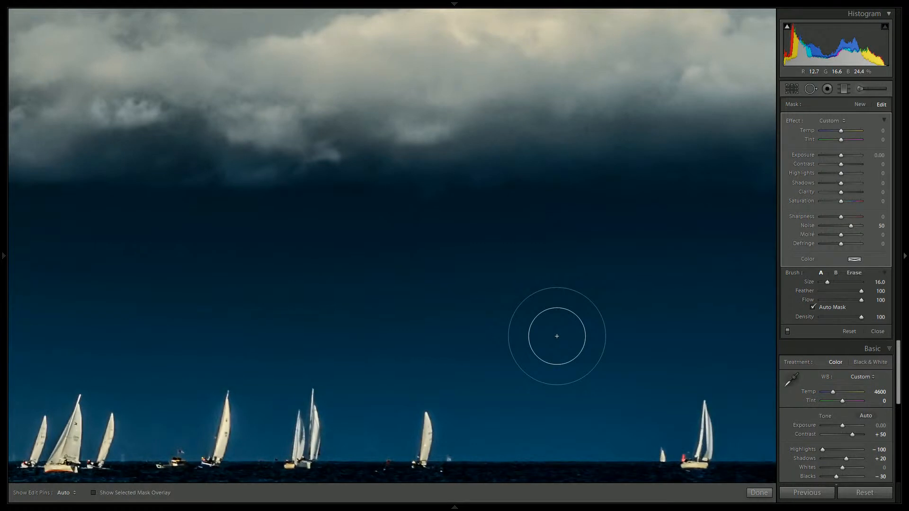
click(576, 306)
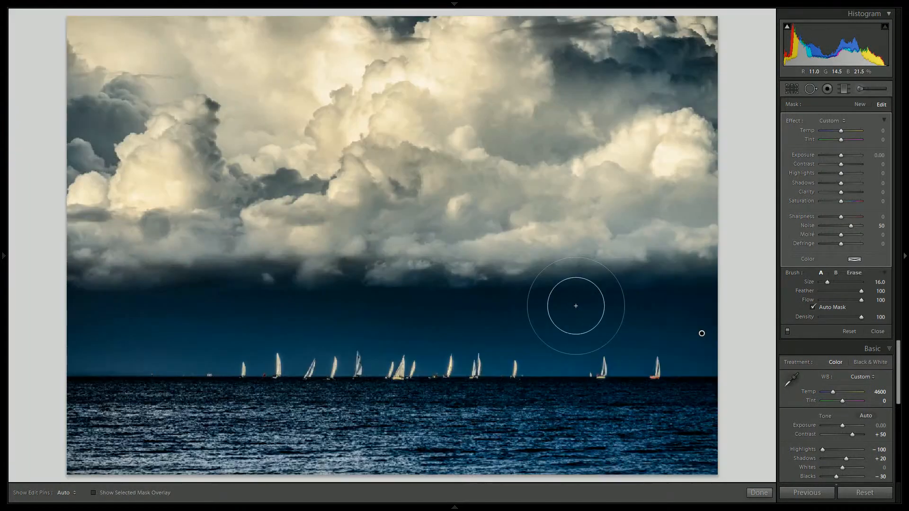
click(758, 492)
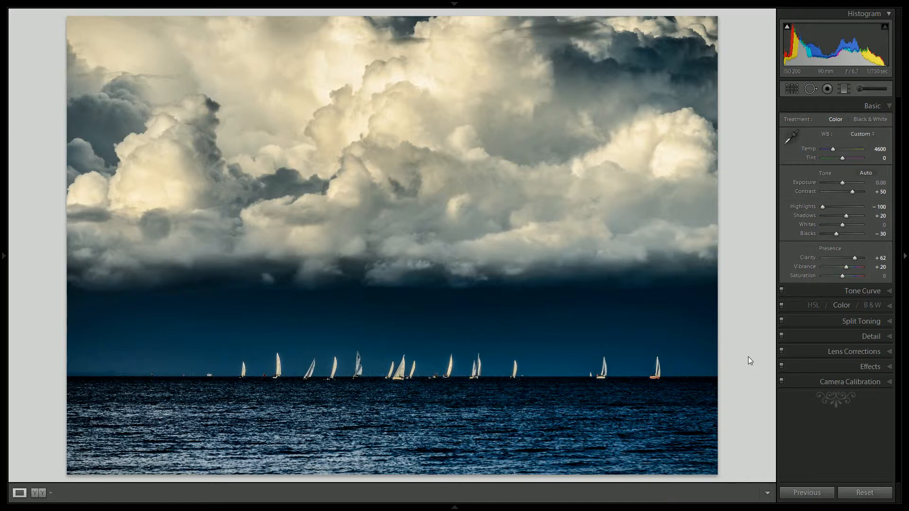
- Move the cloud graduated filter's transition lower into the dark sky band, and compare the edited photo with the original
click(842, 89)
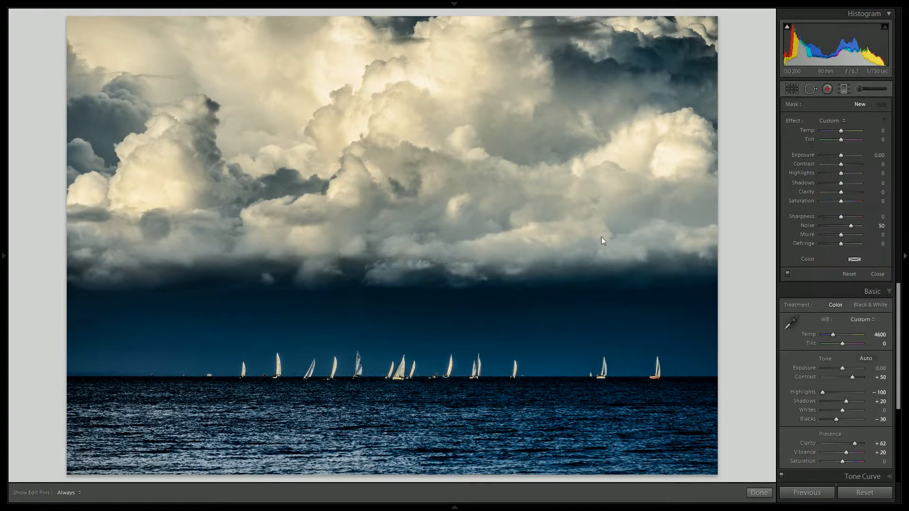
drag(403, 273, 452, 314)
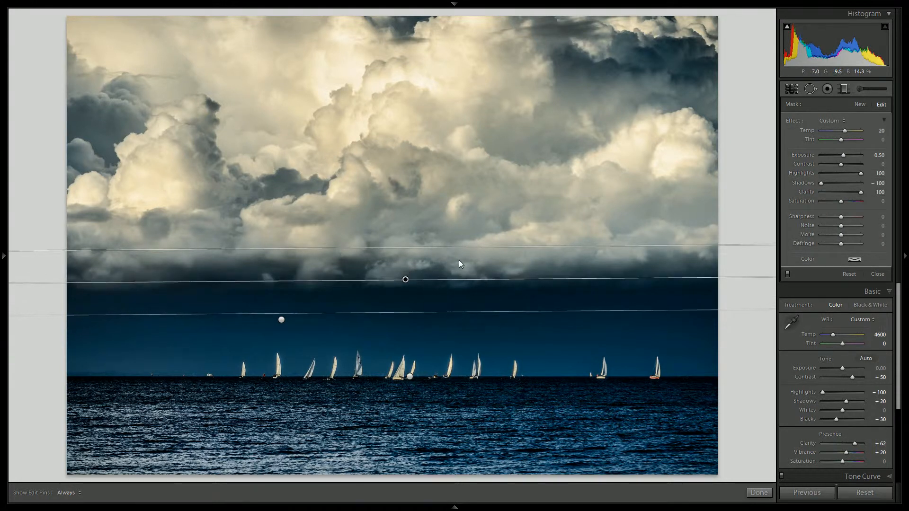
drag(457, 248, 457, 270)
click(759, 493)
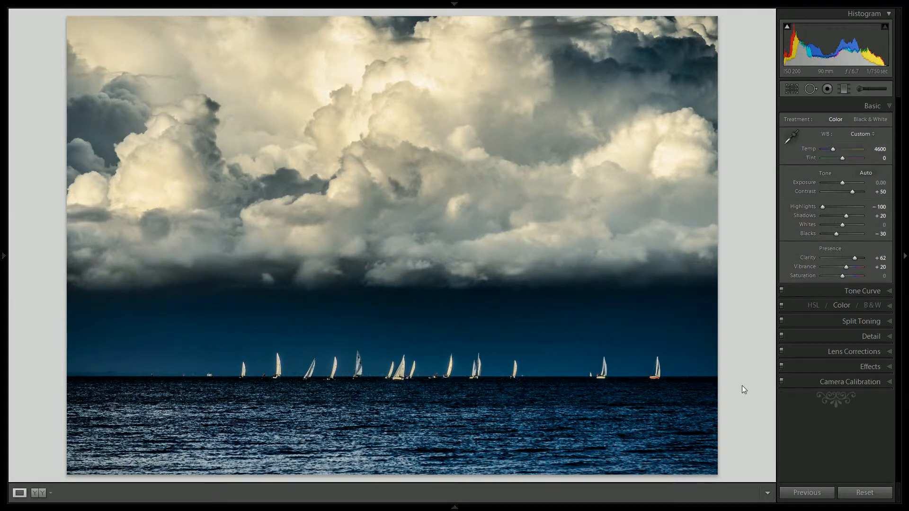
key(backslash)
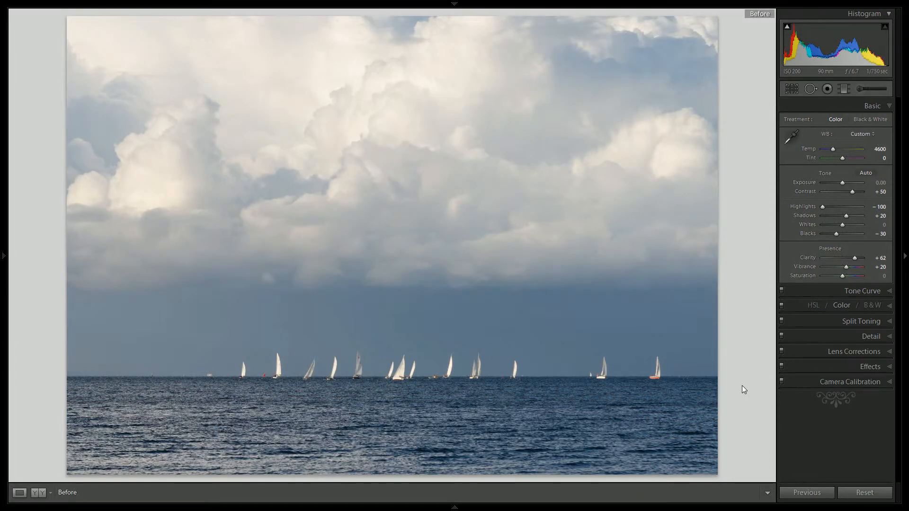
key(backslash)
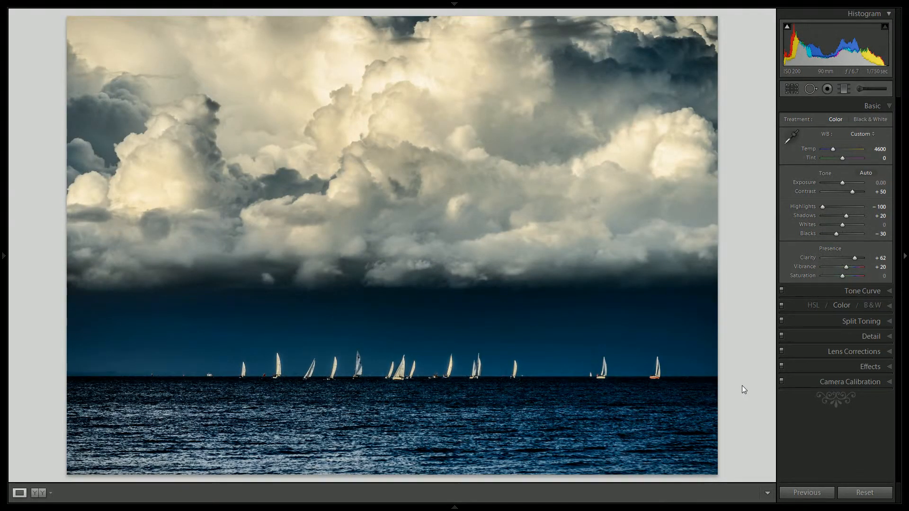